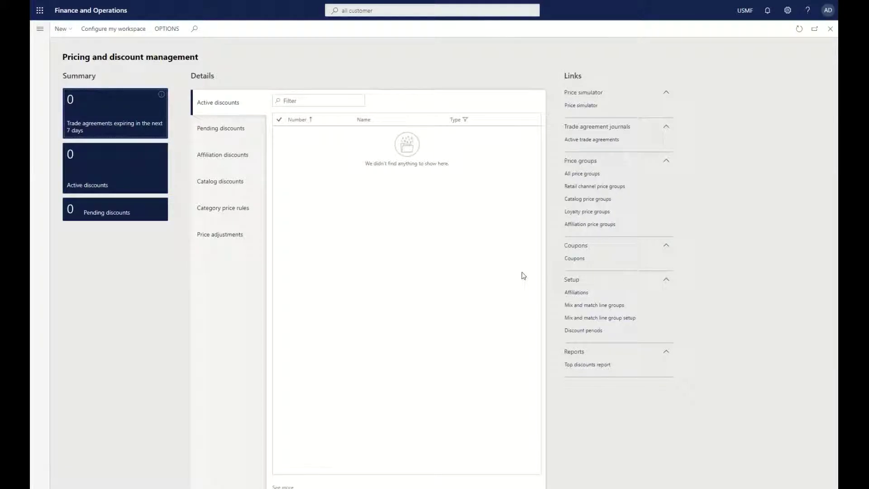
Pin the Pending discounts tile to the dashboard, then close the workspace
right_click(109, 212)
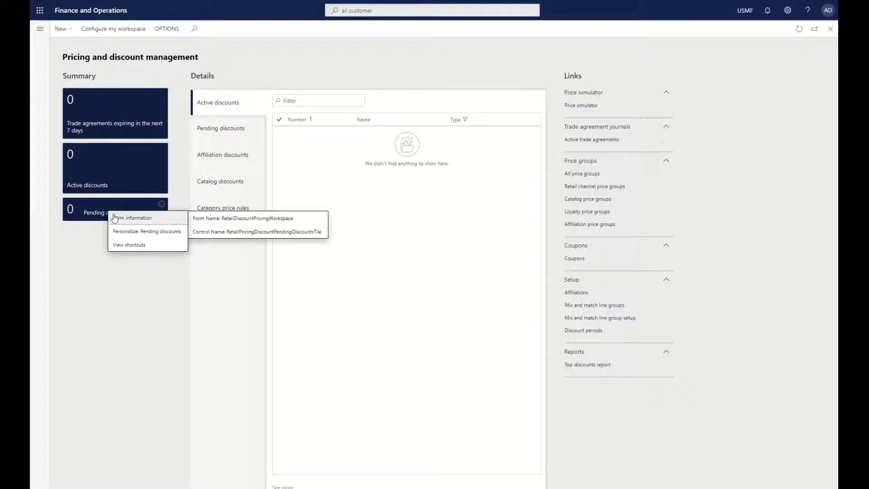
click(128, 232)
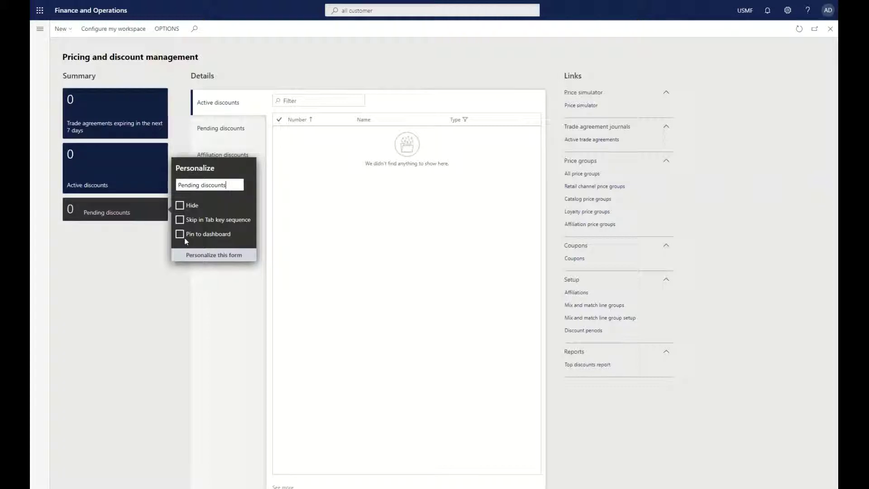
click(180, 235)
click(138, 264)
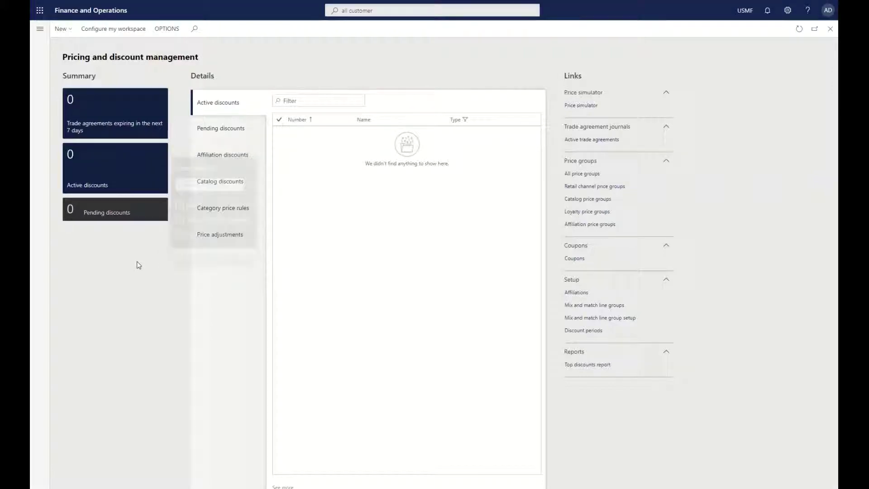
click(829, 29)
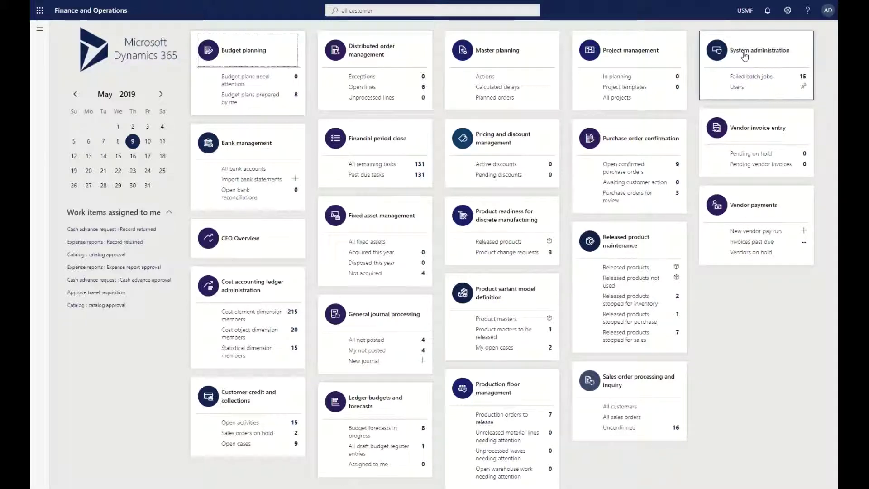
click(737, 89)
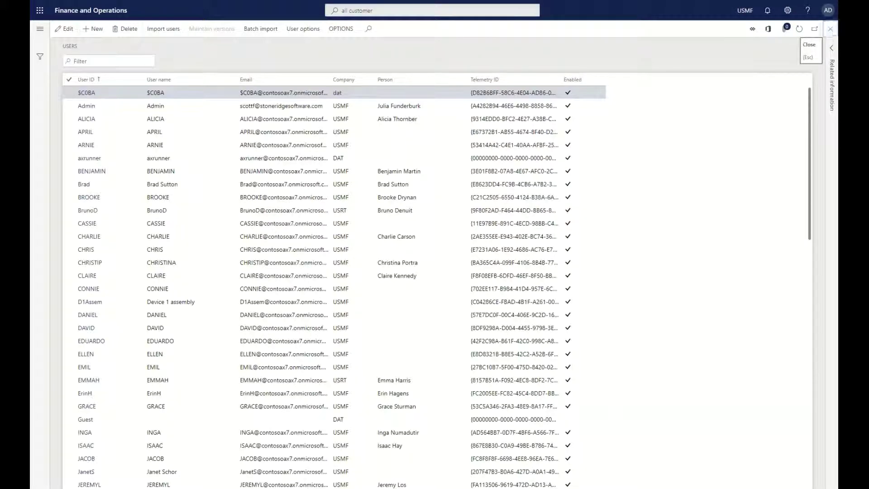
click(831, 29)
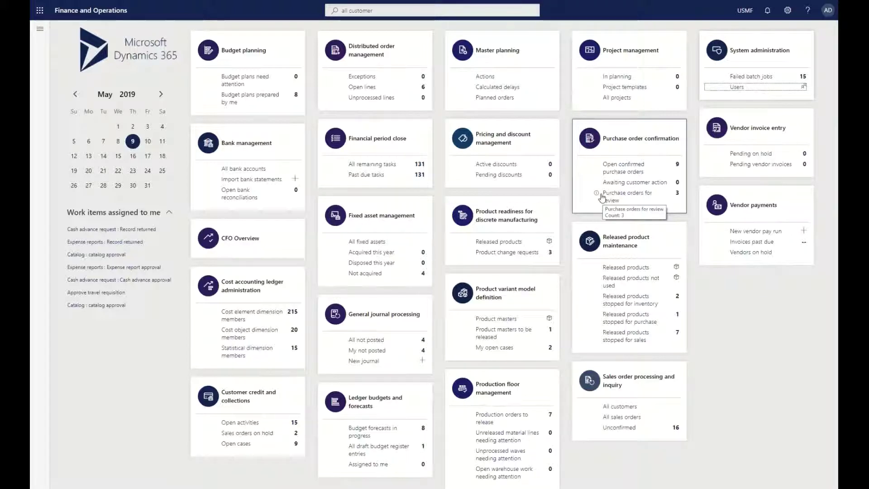
Open Personalize: TilePageContainer on the dashboard and start personalizing the whole form
right_click(721, 296)
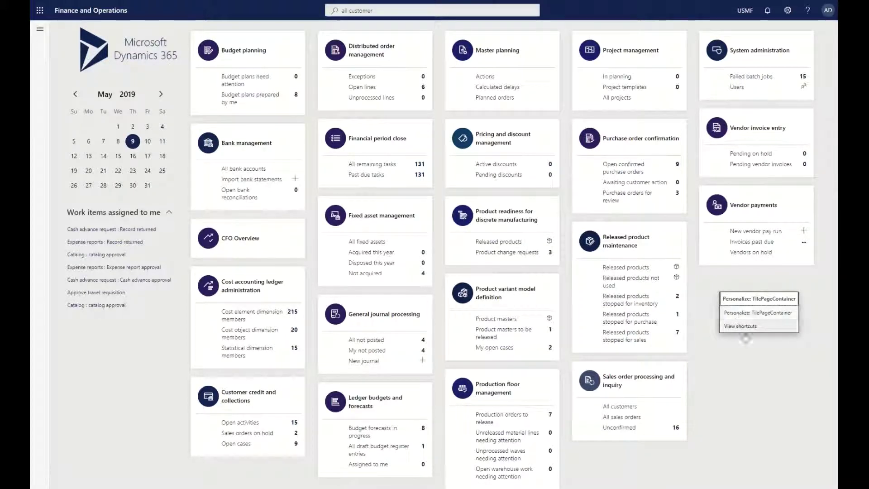
click(746, 317)
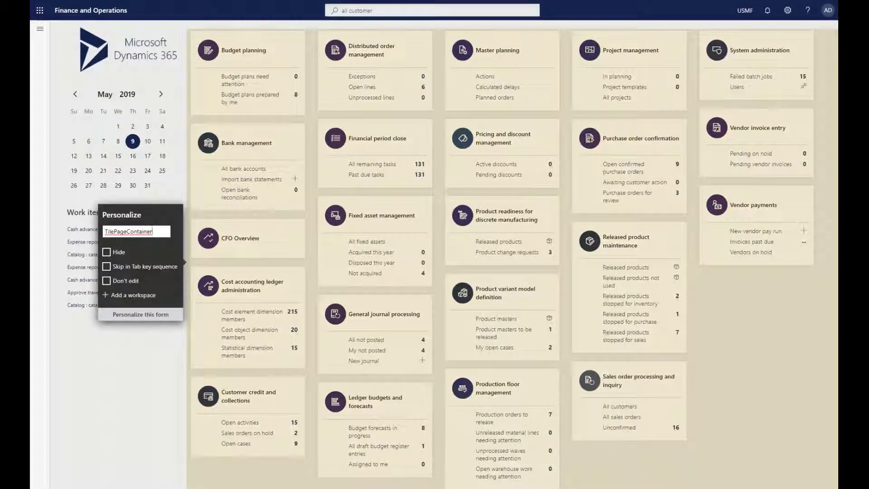
click(141, 315)
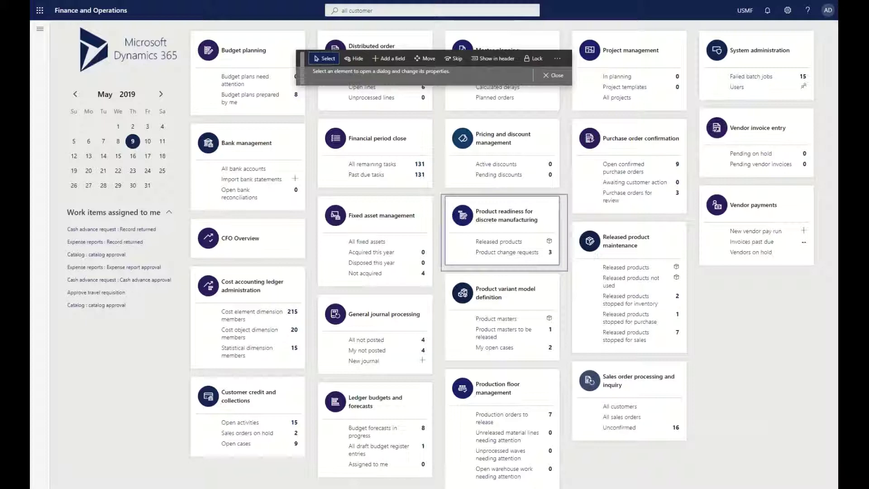
In Hide mode, show the Customer invoicing workspace and hide the Invoicing workspace
click(354, 59)
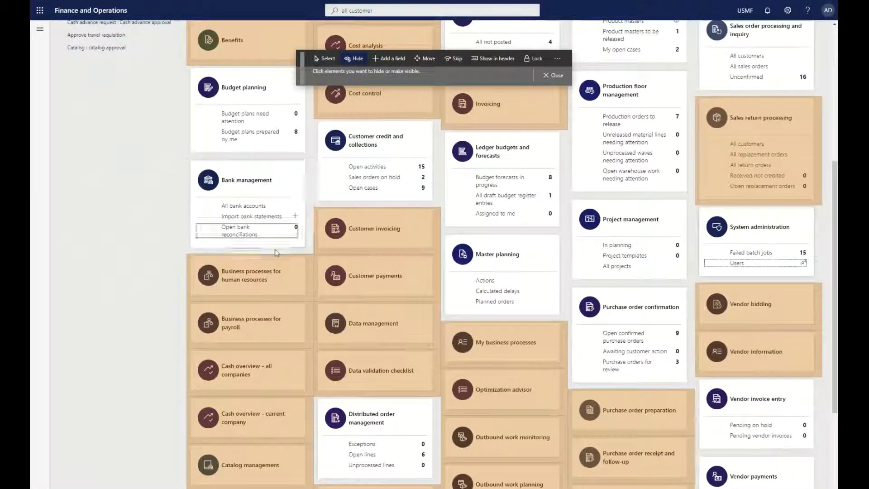
scroll(281, 277, up, 3)
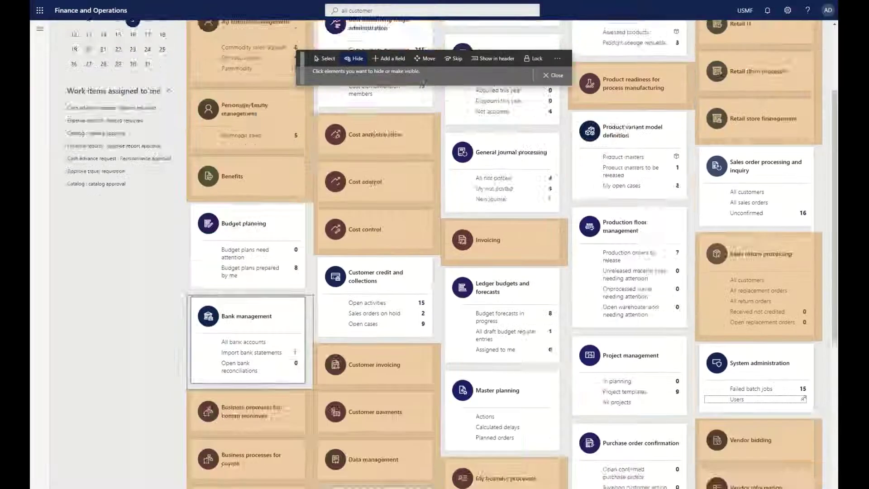
scroll(283, 290, up, 3)
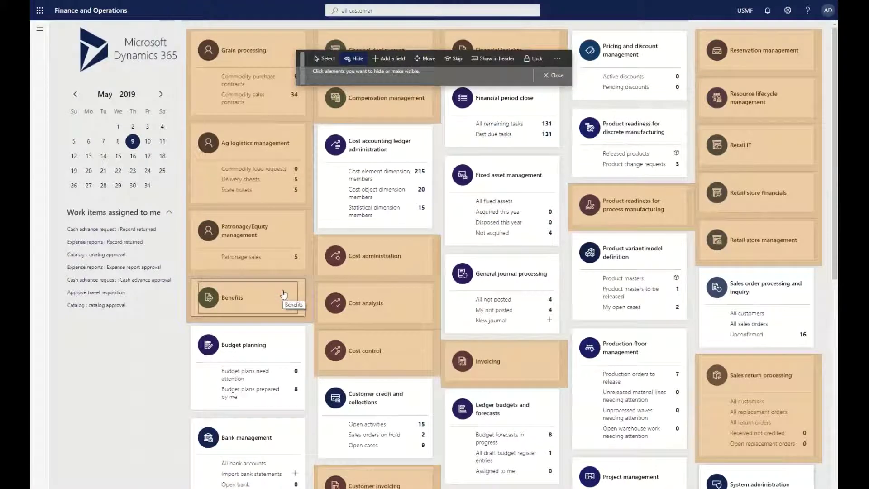
scroll(283, 294, down, 1)
scroll(283, 294, down, 3)
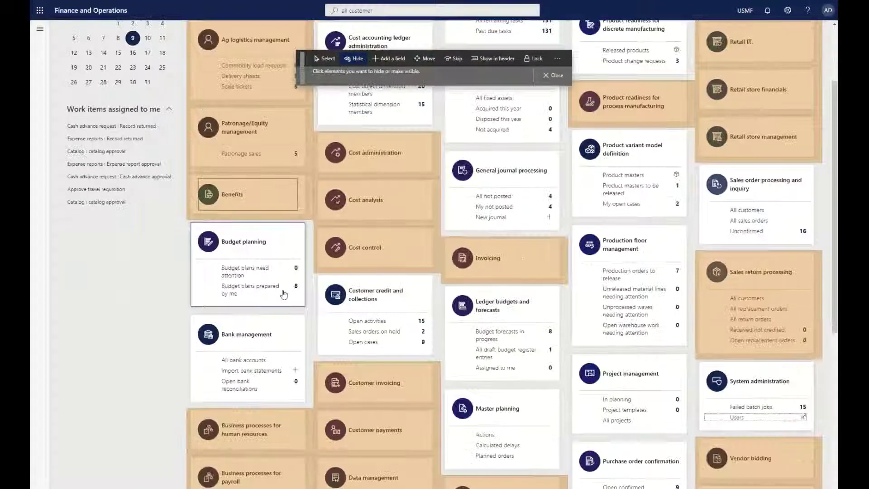
scroll(372, 352, down, 6)
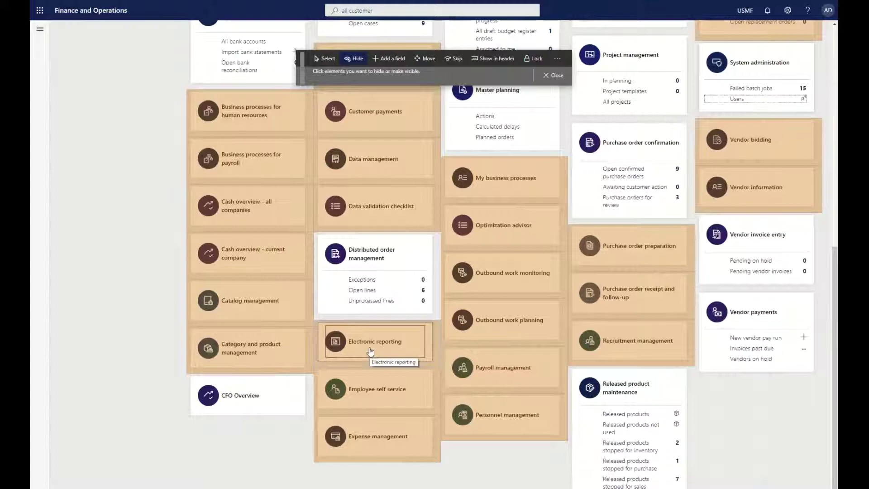
scroll(371, 351, up, 1)
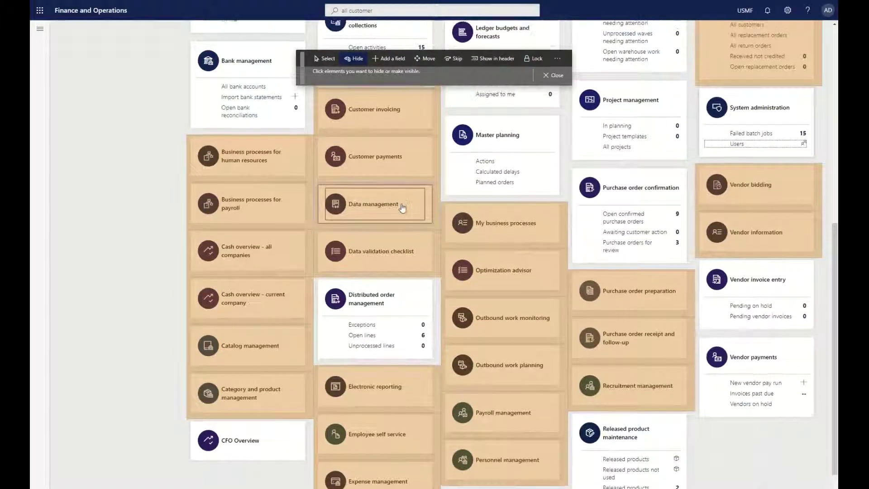
scroll(398, 201, up, 3)
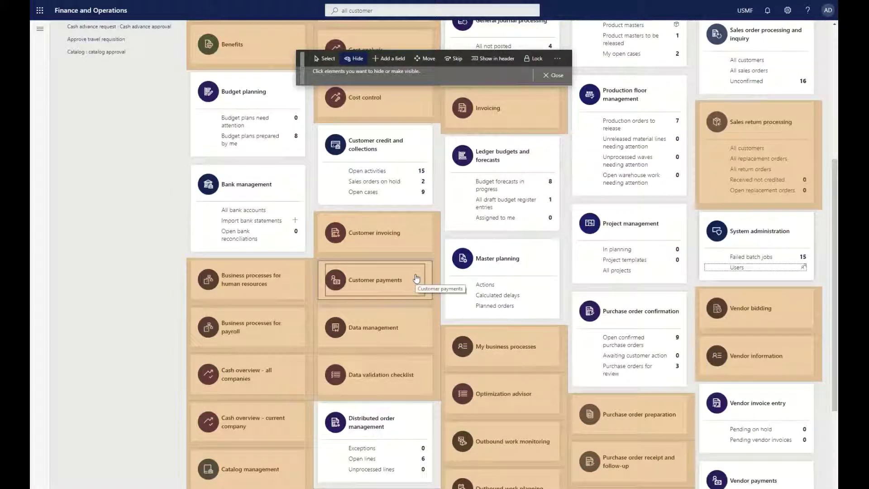
scroll(417, 278, up, 2)
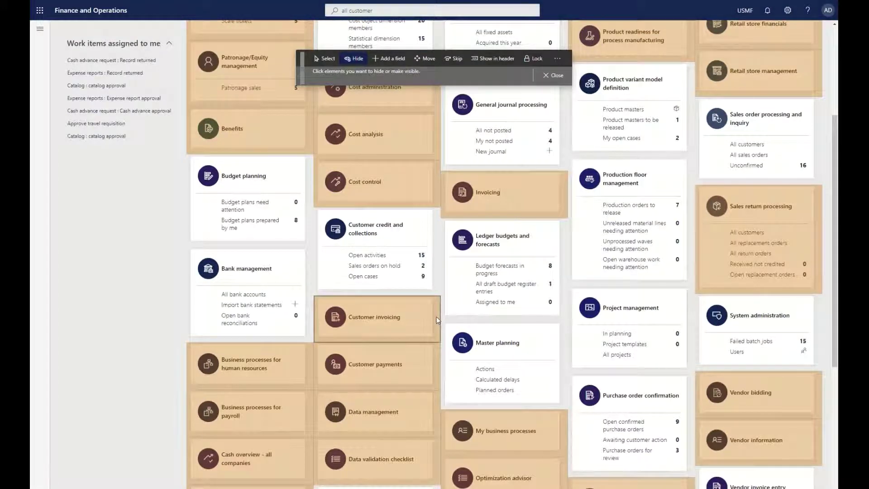
click(435, 320)
click(511, 180)
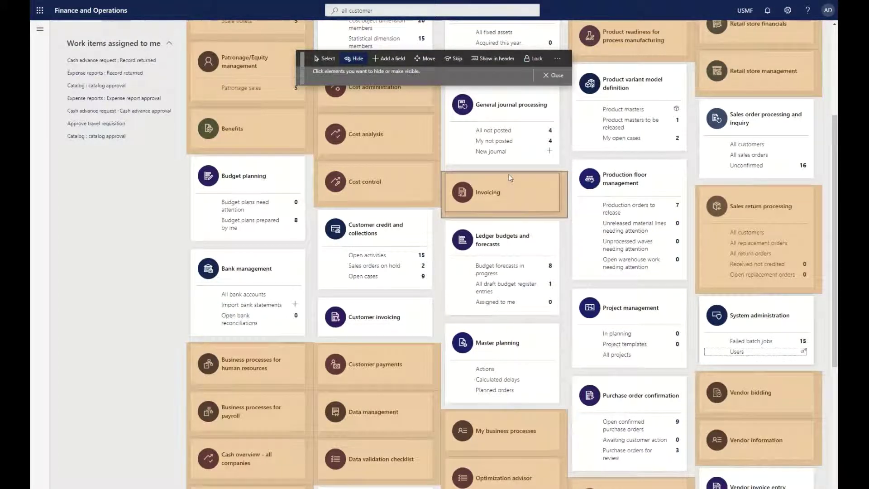
Check the Lock option and the extra options menu, then close personalization
click(535, 58)
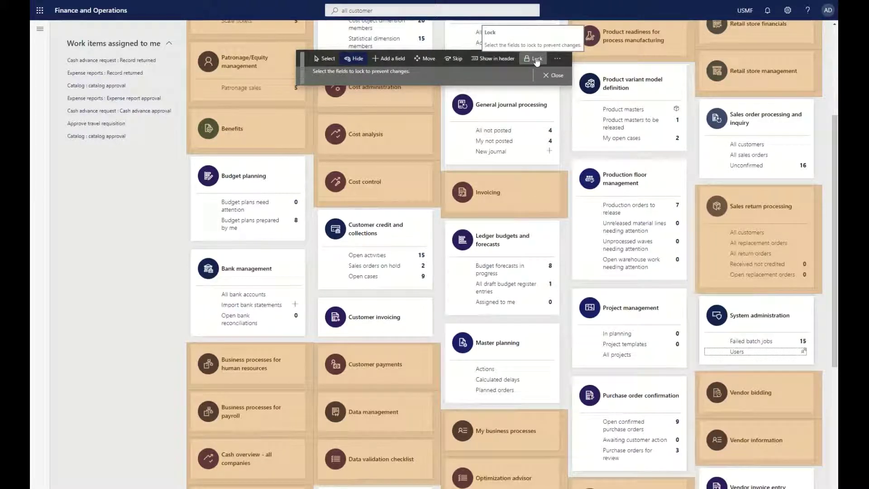
click(557, 59)
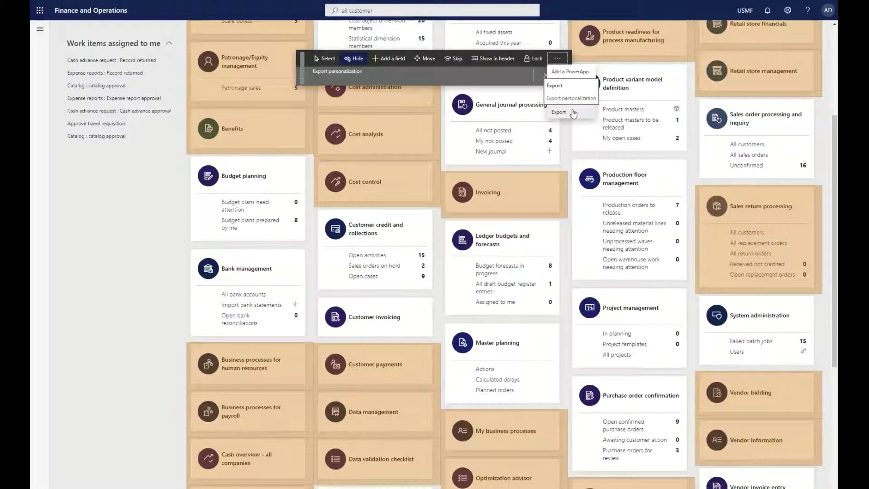
click(520, 80)
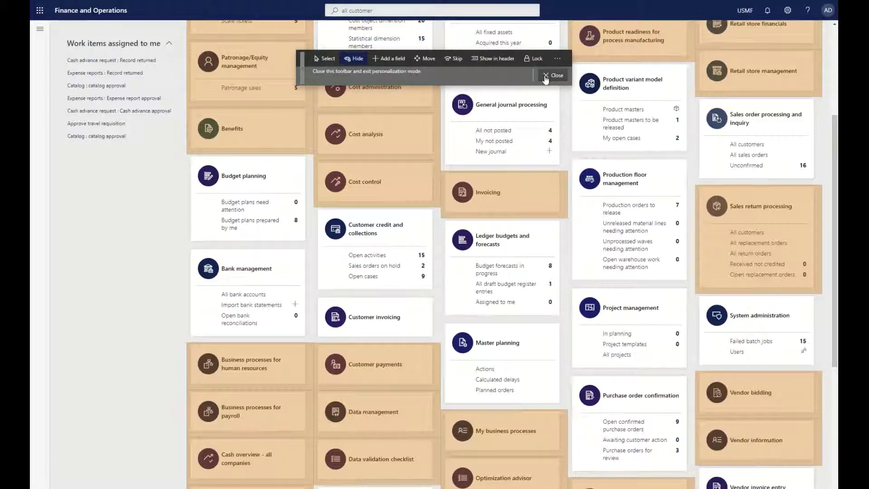
Finish dashboard personalization and open the All customers list
click(545, 75)
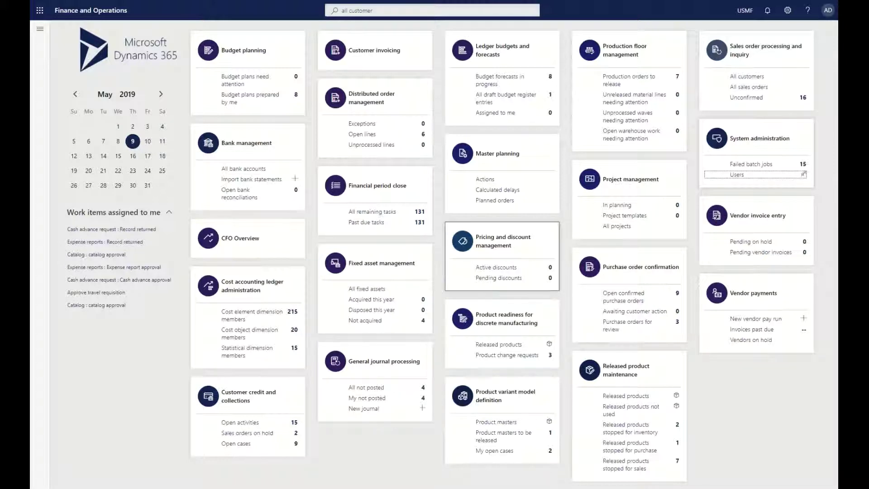
click(746, 77)
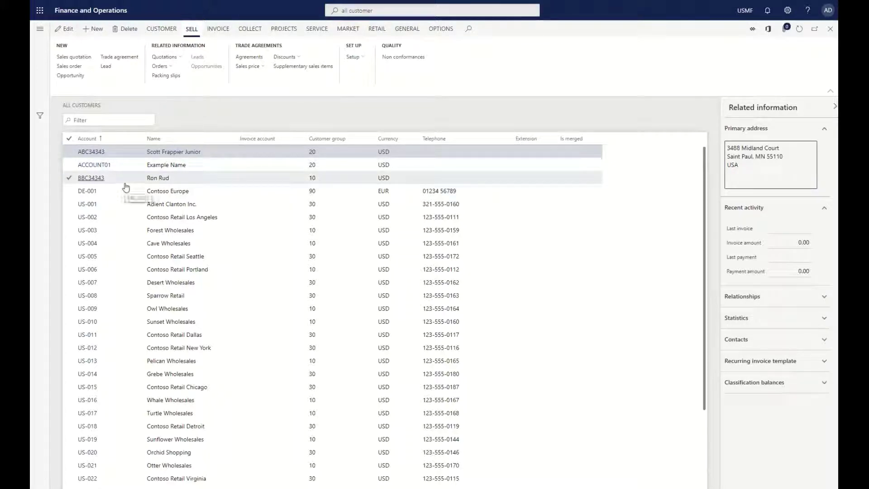
Select the Contoso Europe row, view the INVOICE actions, and collapse the Action Pane
click(192, 191)
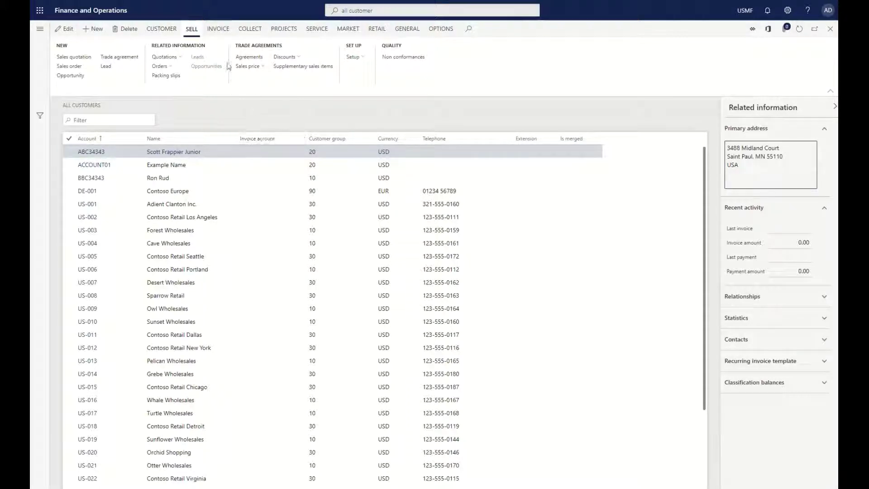
click(219, 29)
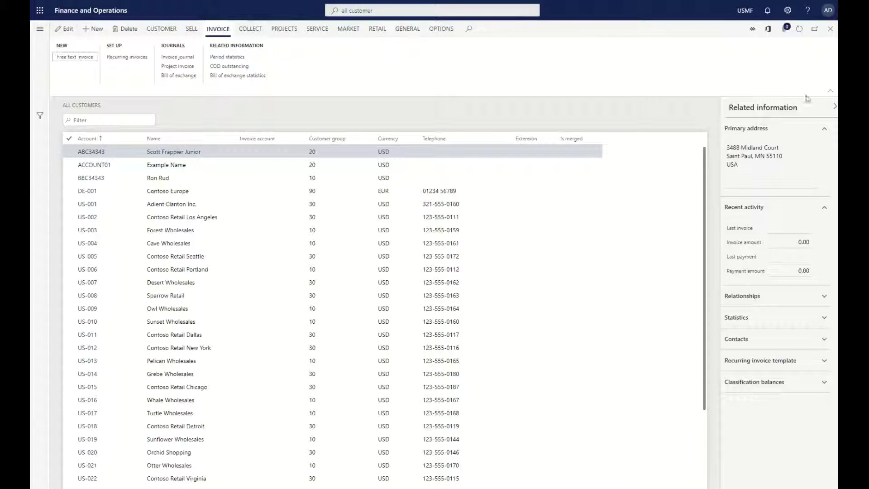
click(831, 92)
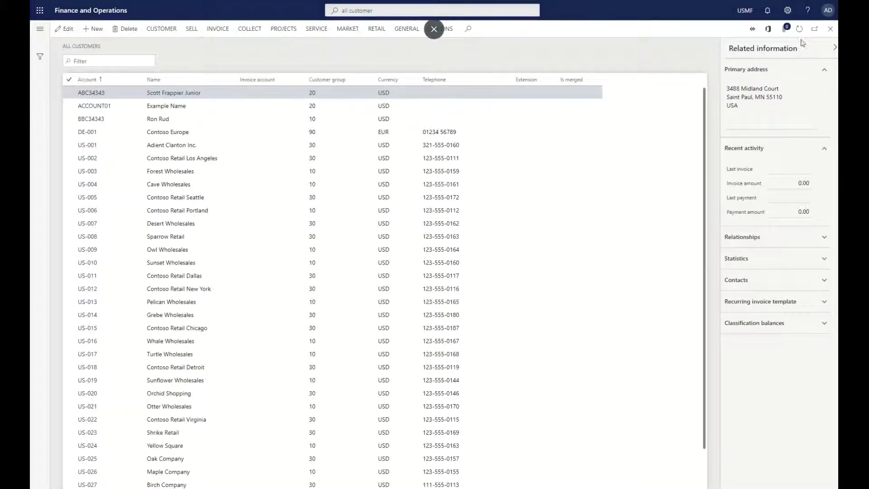
Close All customers, reopen and close it from the Sales order tile, then search 'all vendor'
key(Escape)
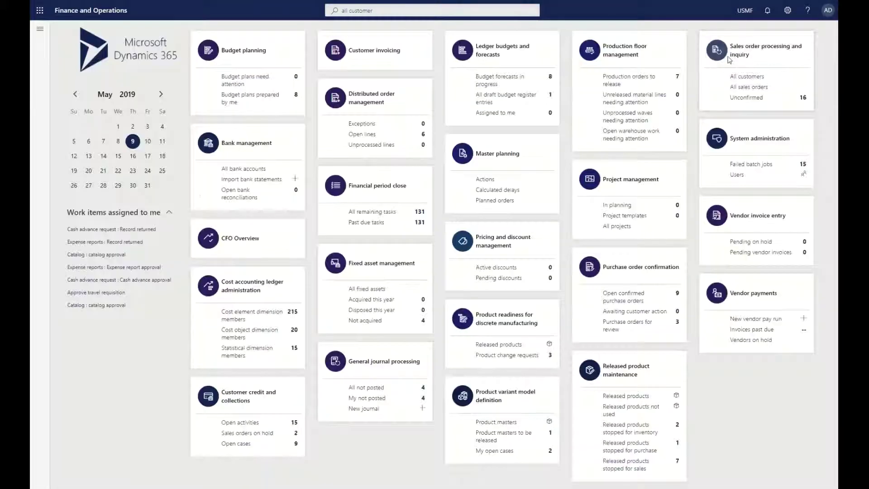
click(748, 77)
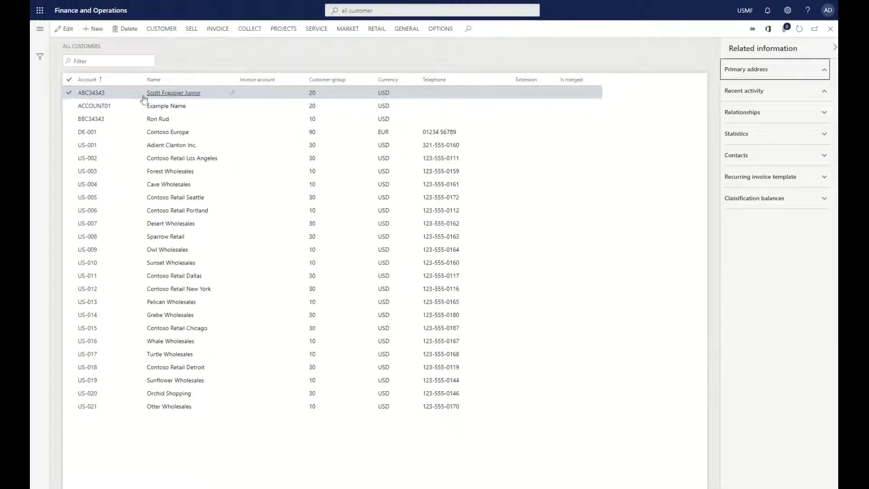
click(830, 29)
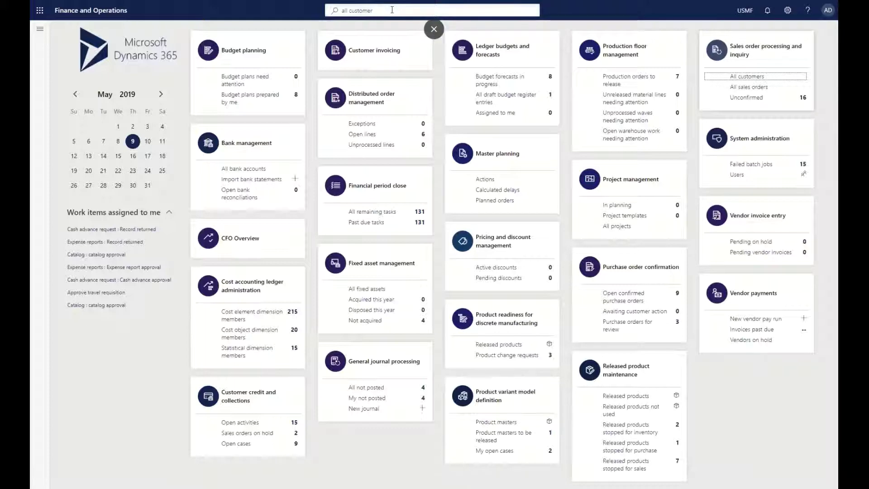
click(392, 10)
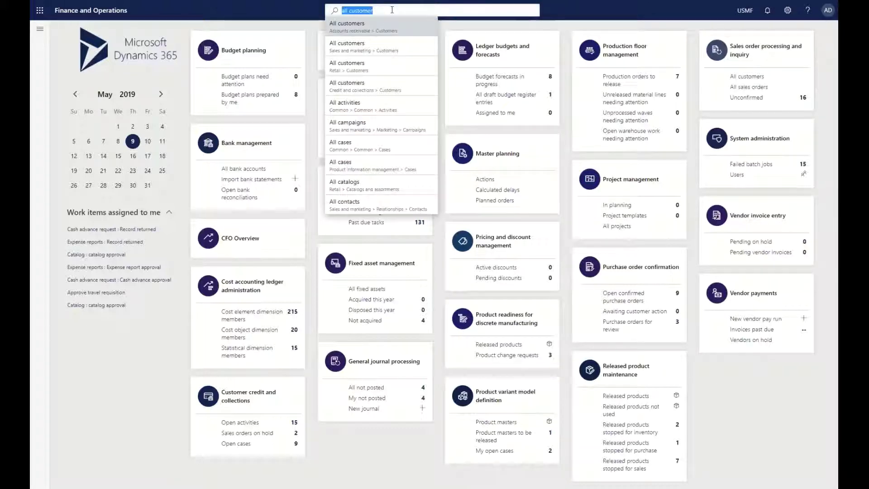
text(all vendor)
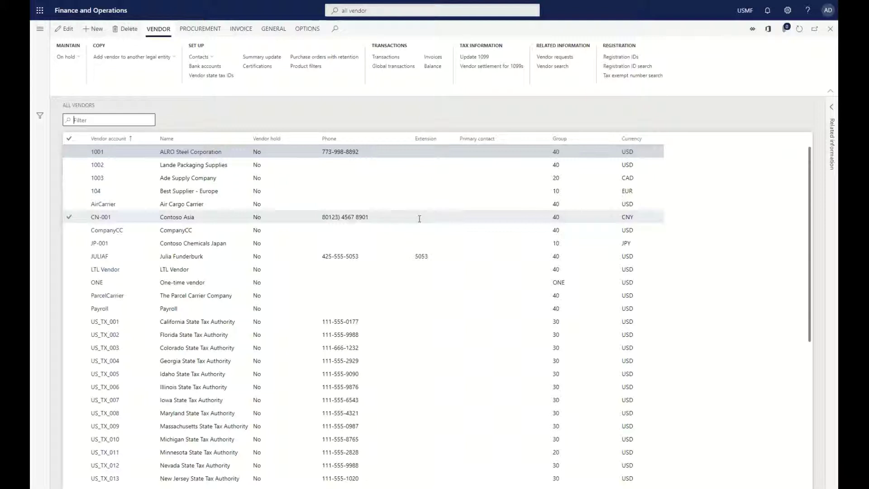
Enter personalization for the whole All vendors page through Personalize: Grid
right_click(405, 141)
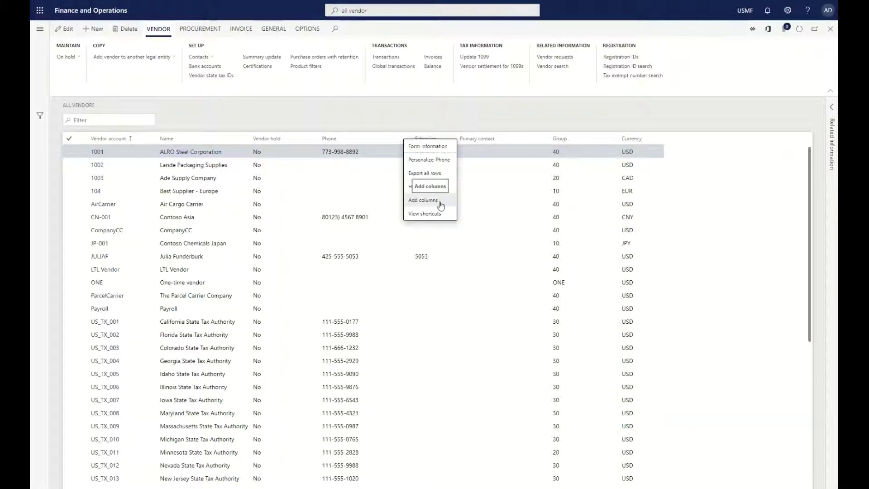
right_click(462, 110)
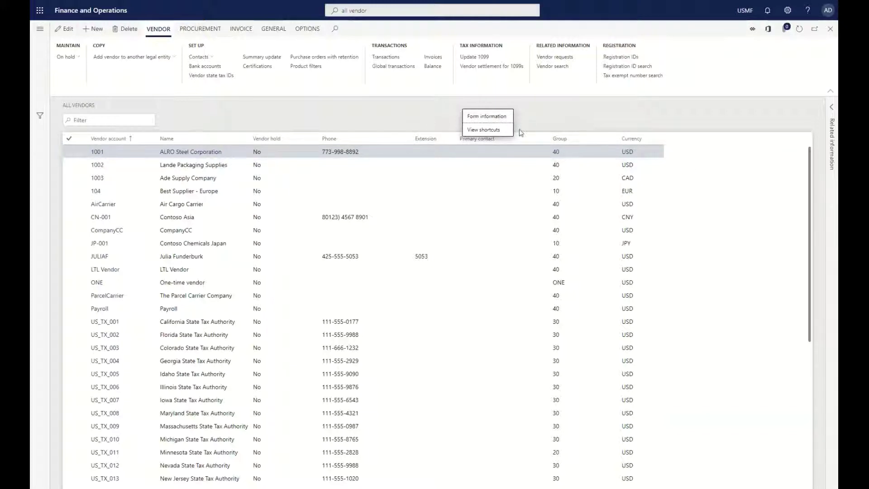
right_click(751, 180)
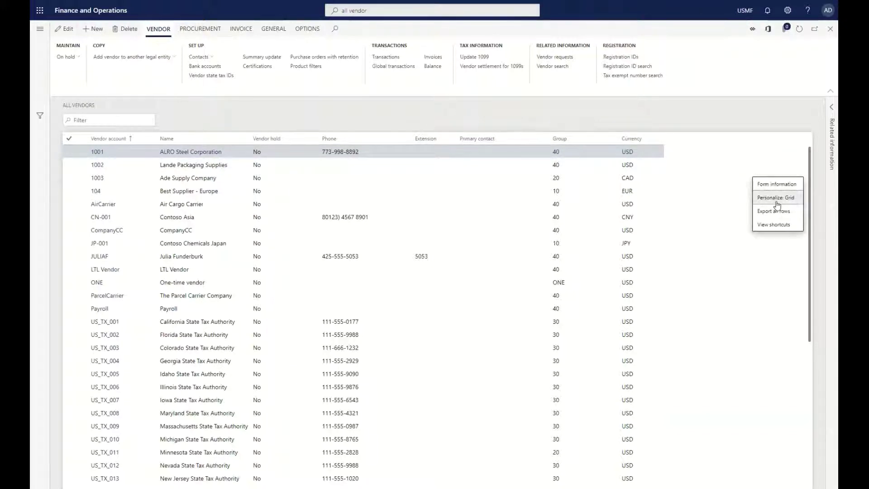
click(776, 197)
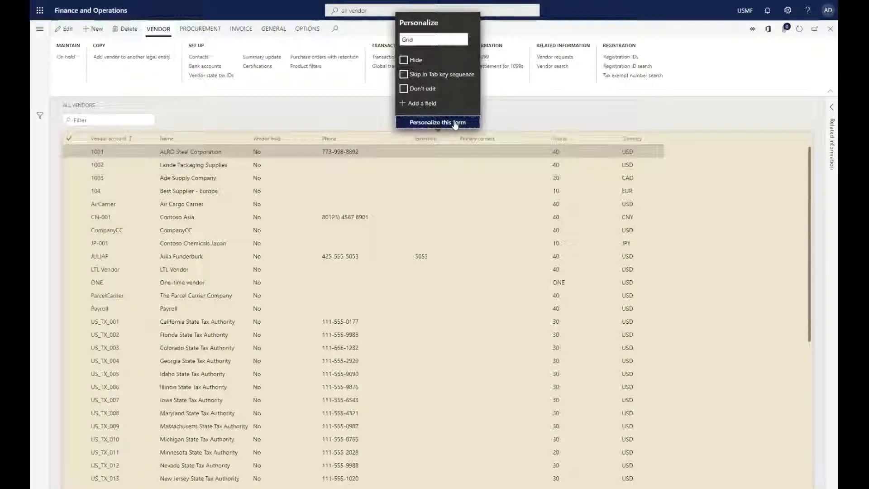
click(436, 122)
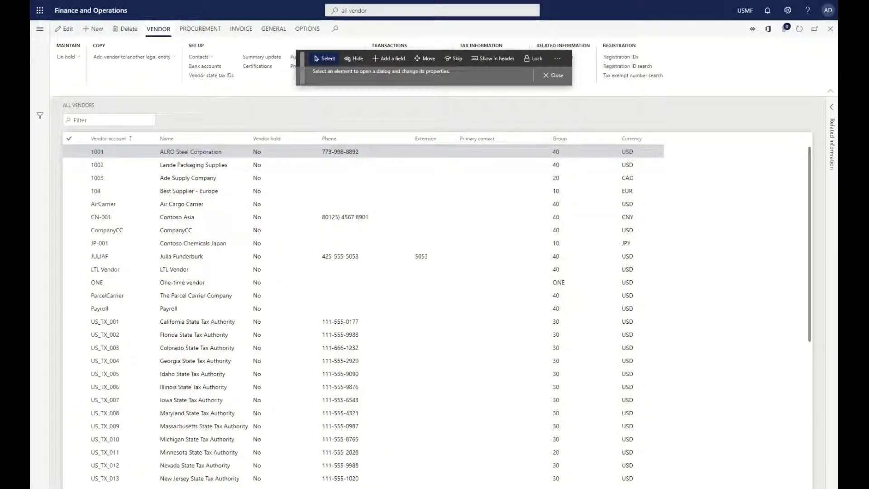
Try adding a field to the vendor grid, cancel it, and select Move on the toolbar
click(388, 58)
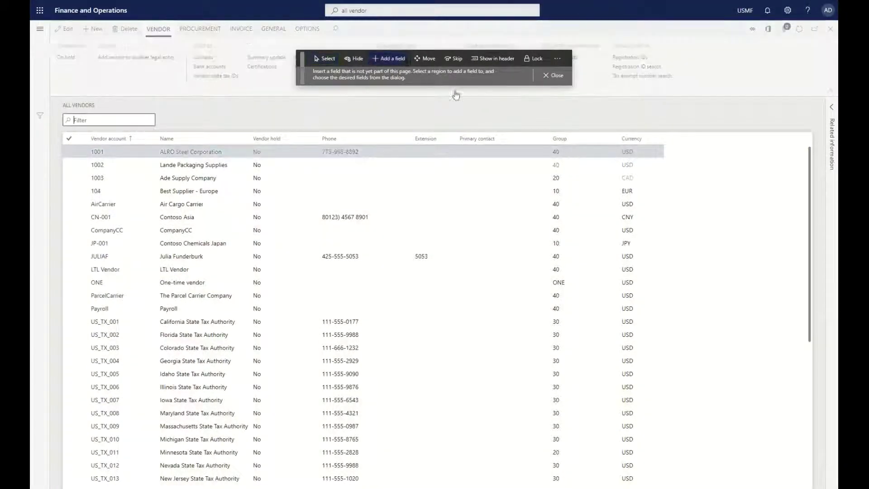
click(737, 238)
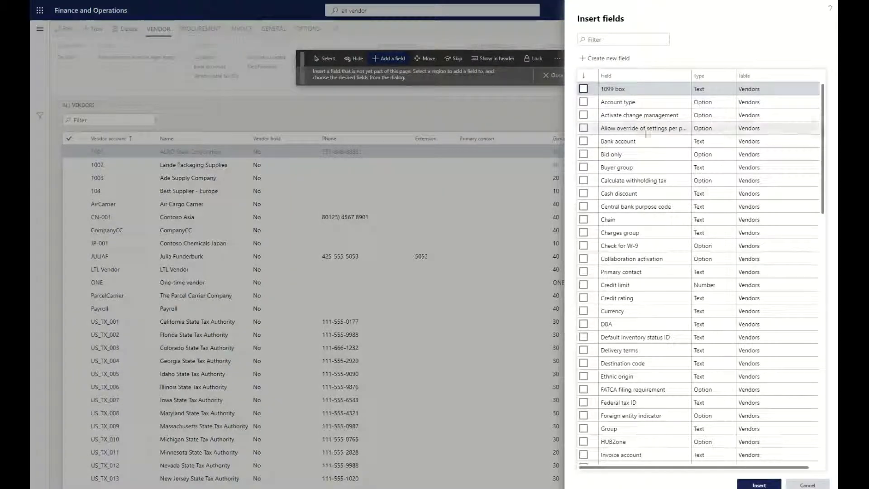
scroll(645, 133, down, 6)
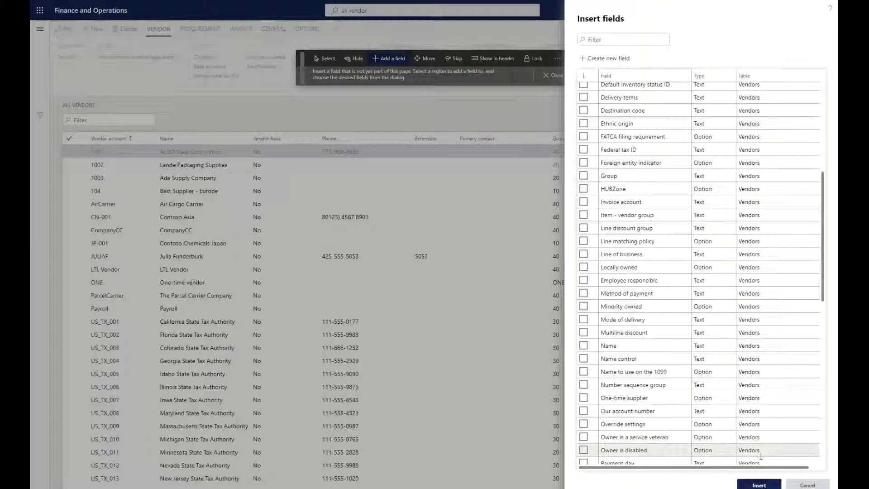
click(808, 485)
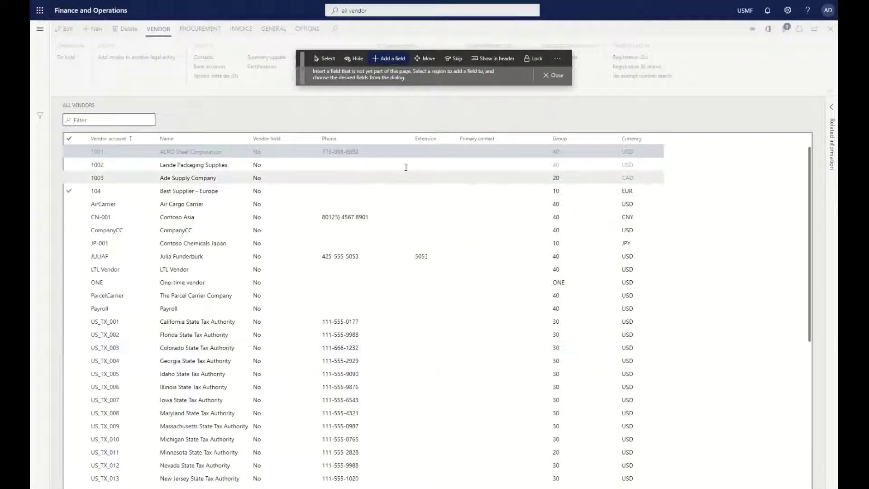
click(427, 64)
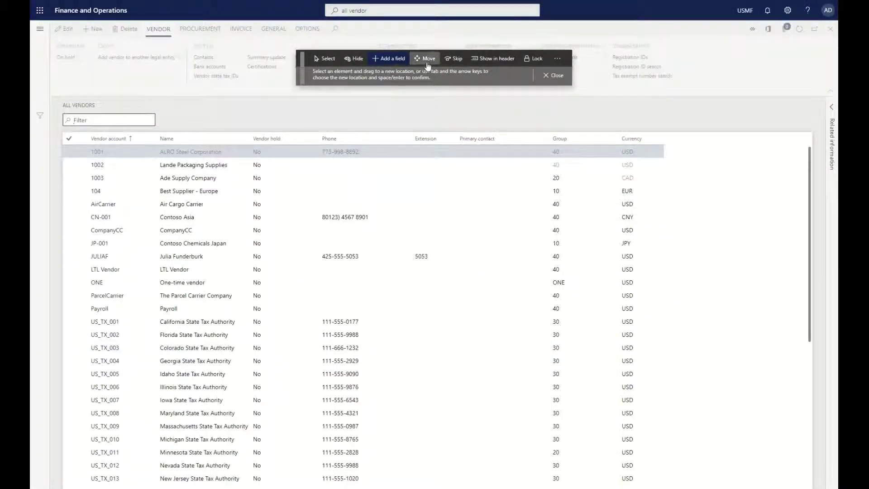
Exit personalization, check and dismiss the Name column filter, then open the filter pane
click(546, 76)
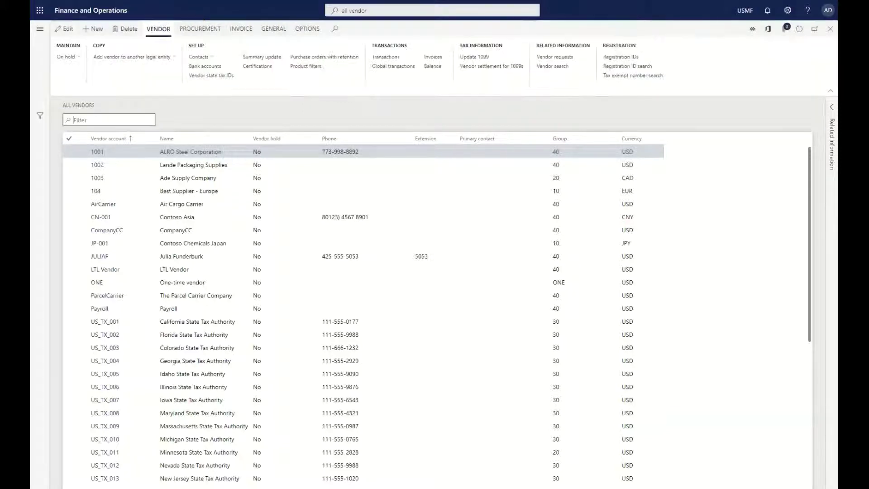
click(247, 140)
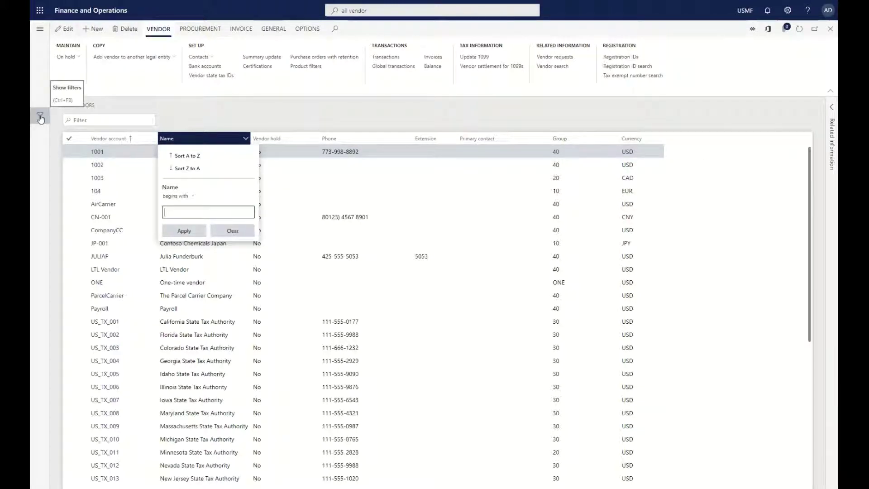
key(Escape)
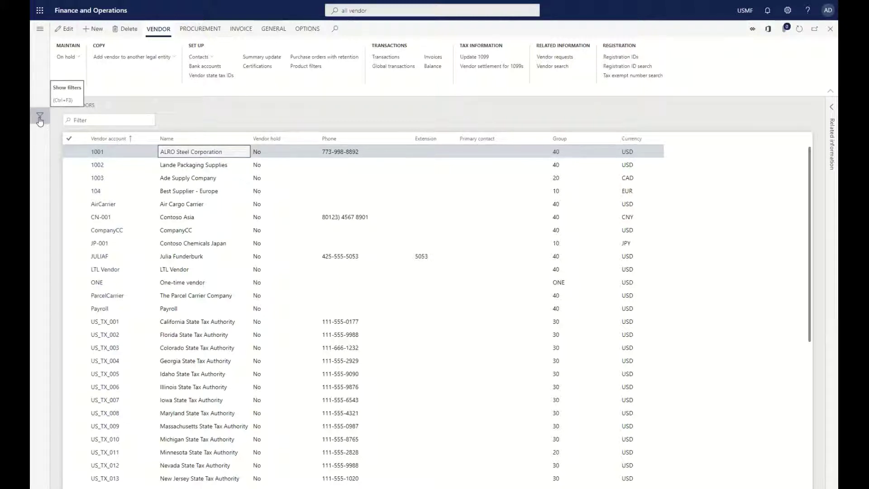
click(40, 119)
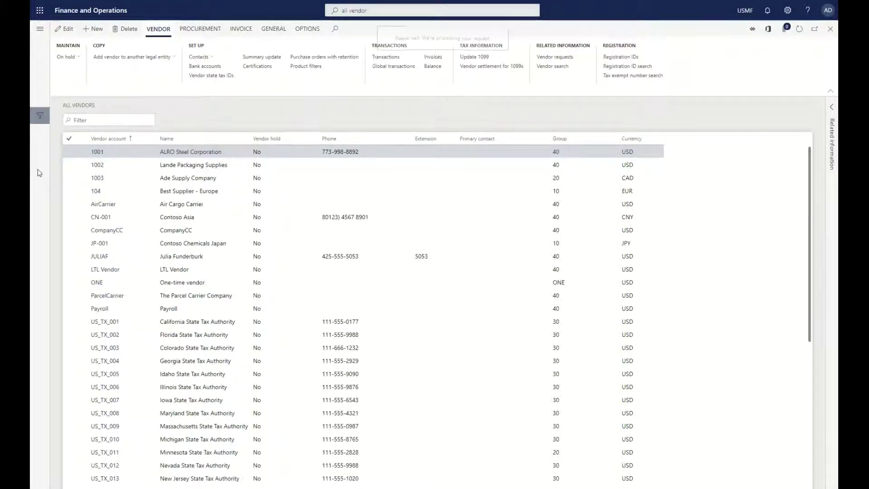